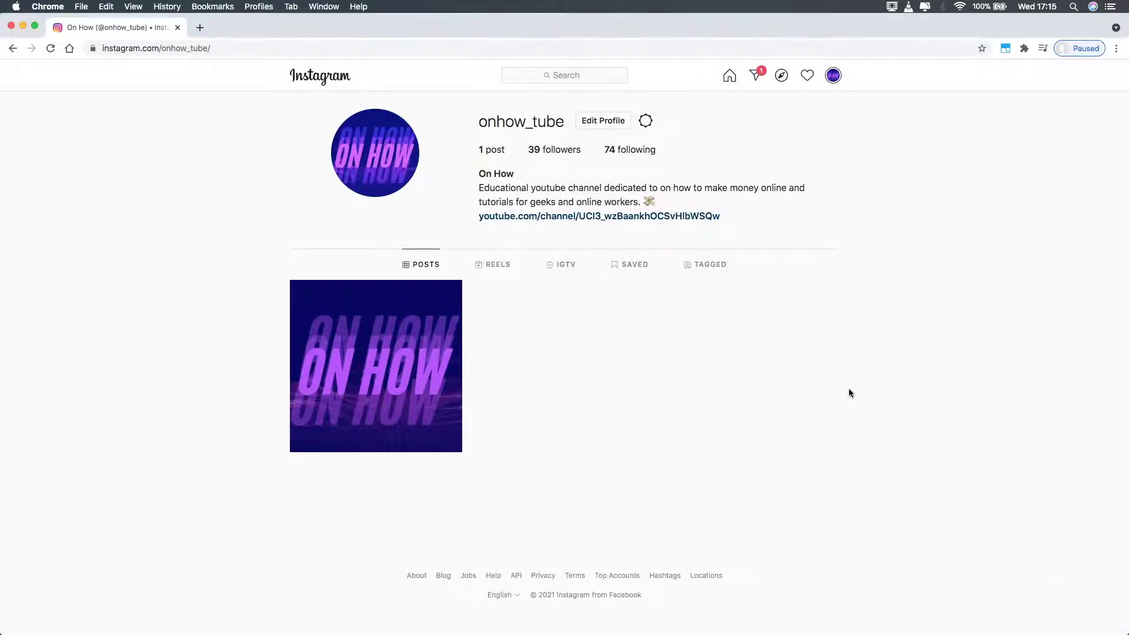
Step: Return to the Instagram home feed and open the foundr (Foundr Magazine) profile
left_click(320, 76)
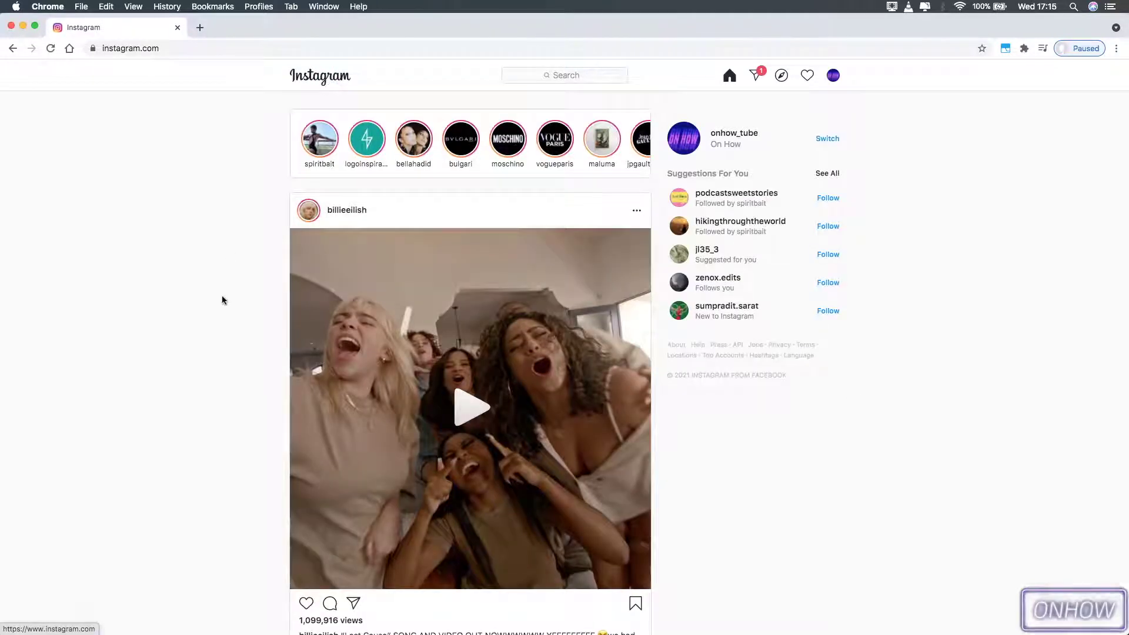
scroll(222, 300, "down", 8)
scroll(223, 300, "down", 3)
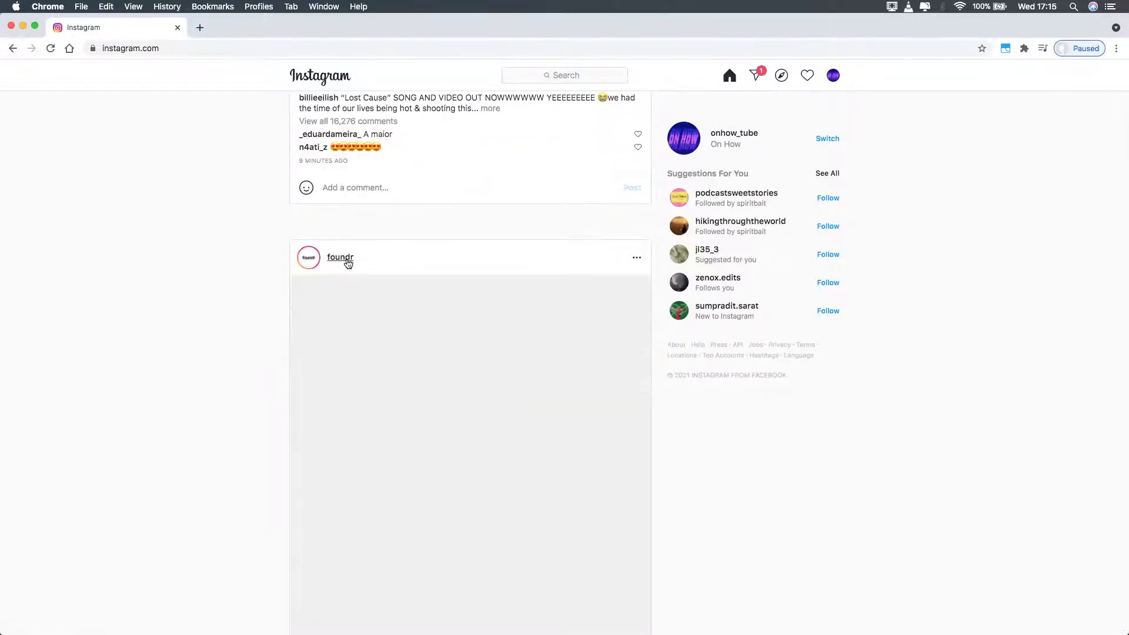
left_click(341, 258)
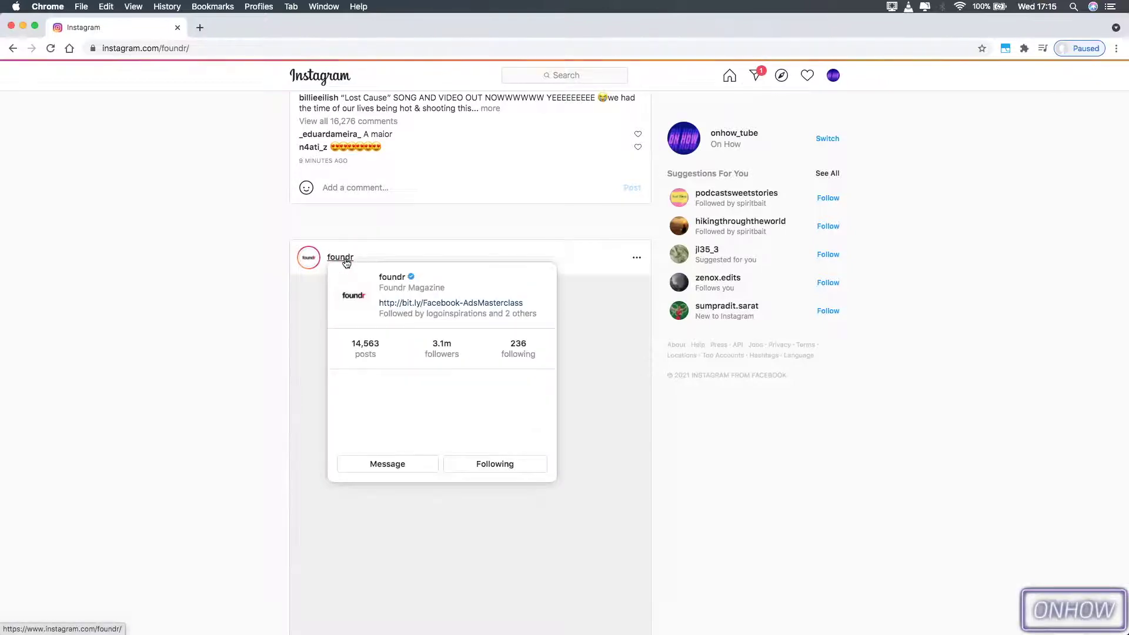
scroll(213, 321, "down", 5)
scroll(212, 321, "down", 5)
scroll(213, 321, "down", 3)
scroll(213, 319, "down", 5)
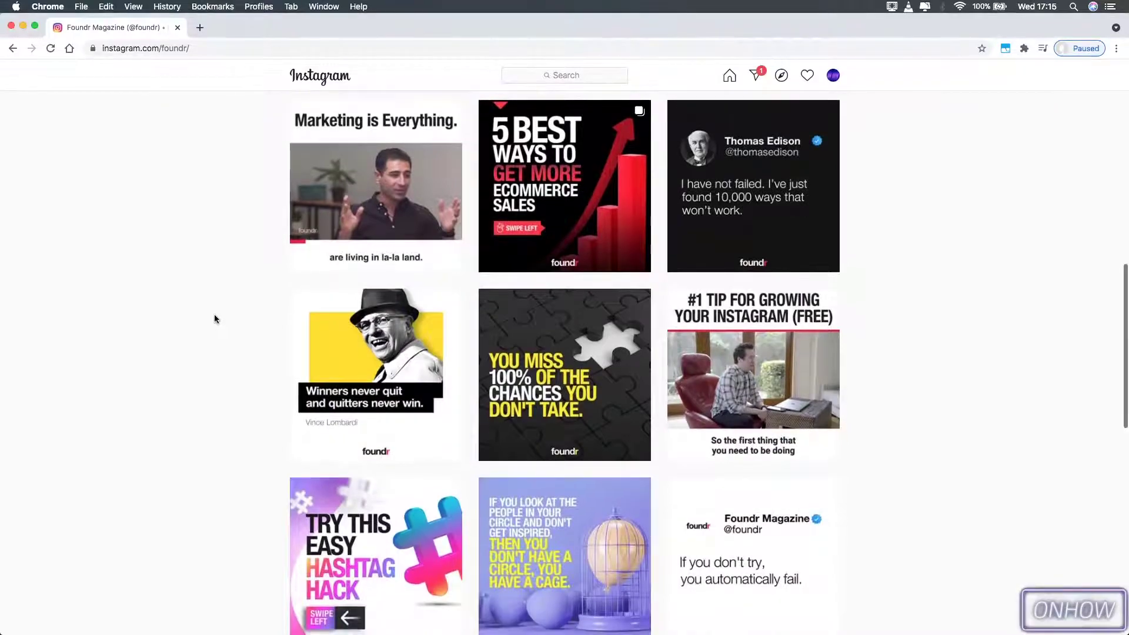
scroll(214, 314, "down", 4)
scroll(214, 314, "down", 4)
scroll(214, 311, "down", 5)
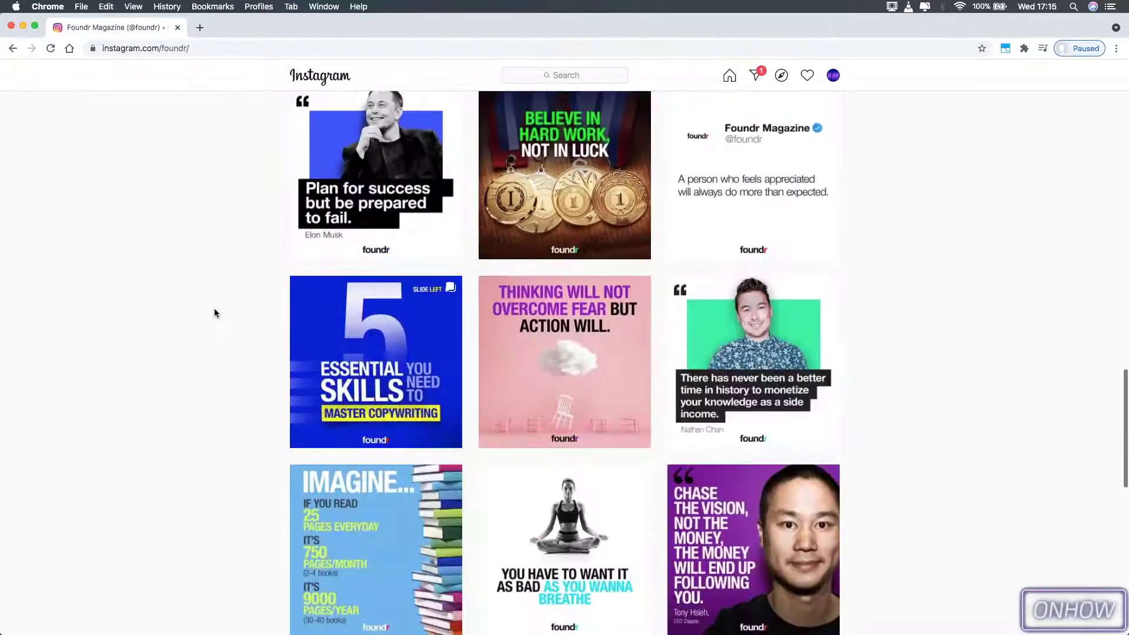
scroll(214, 308, "down", 5)
scroll(215, 305, "down", 2)
scroll(215, 305, "down", 5)
scroll(215, 300, "down", 4)
scroll(215, 299, "down", 6)
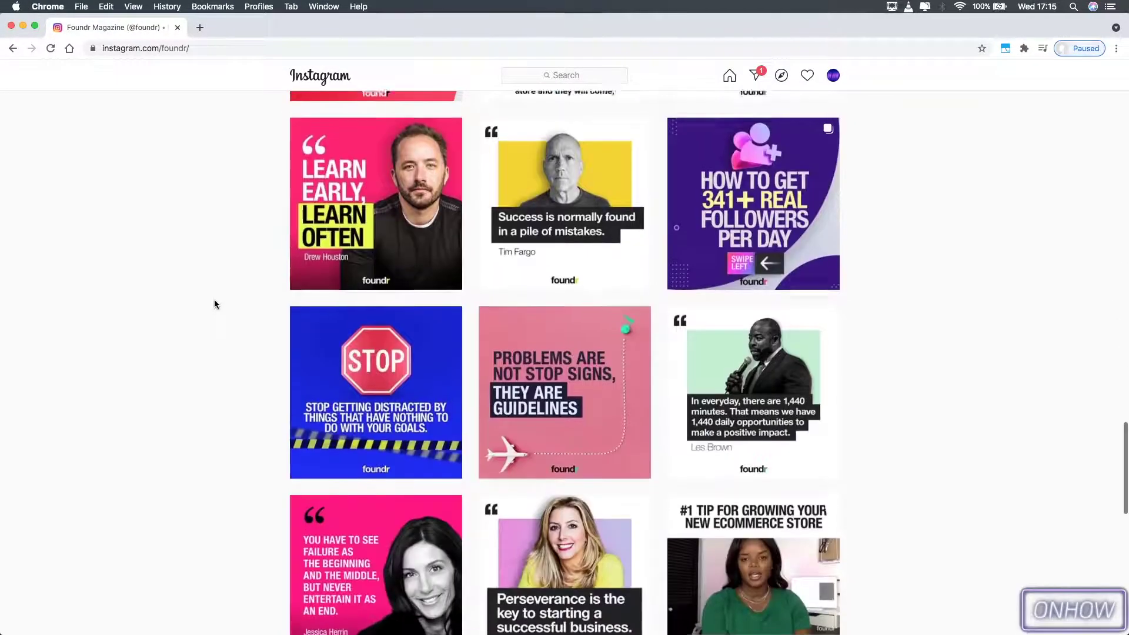
scroll(215, 289, "down", 4)
scroll(215, 294, "down", 5)
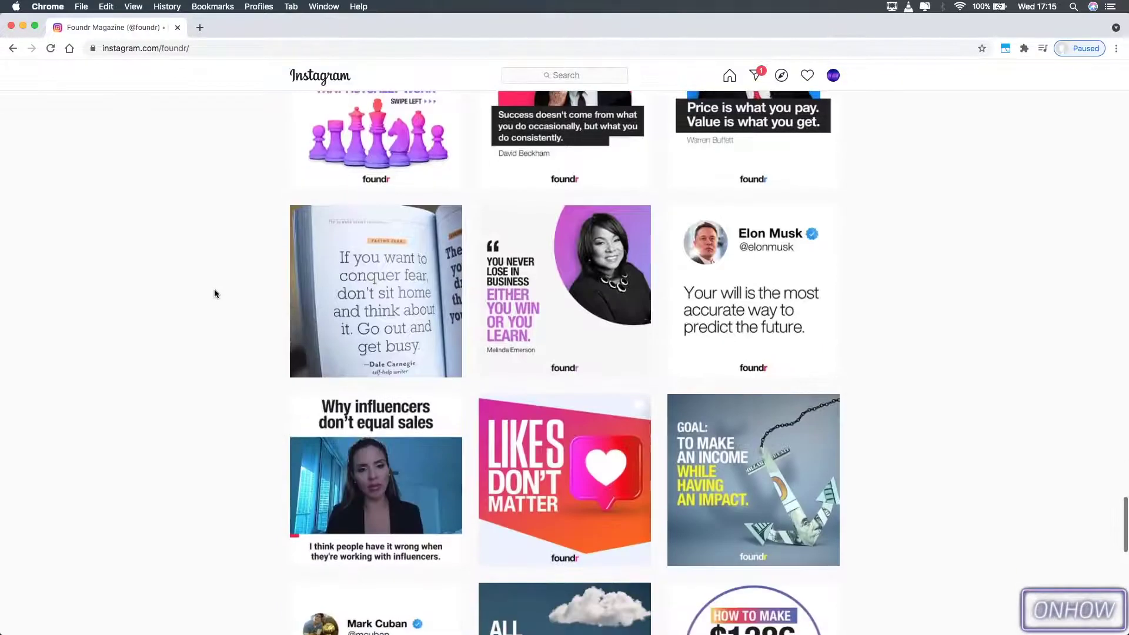
scroll(214, 294, "up", 6)
scroll(215, 294, "down", 2)
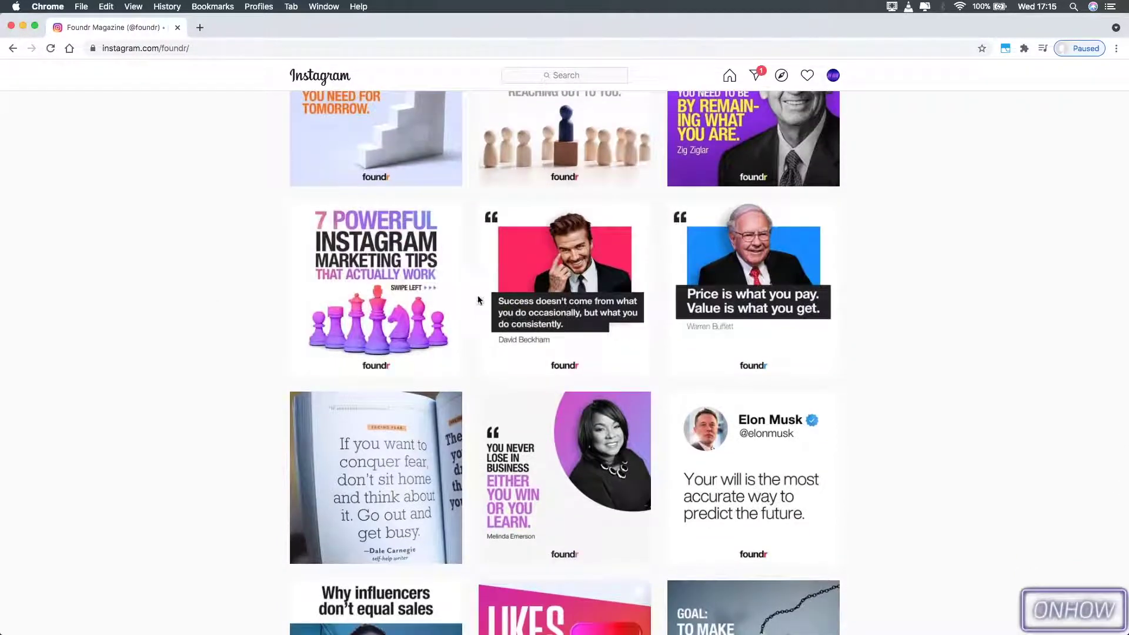
Step: Open foundr's David Beckham quote post and right-click its '6 DAYS AGO' timestamp
left_click(567, 327)
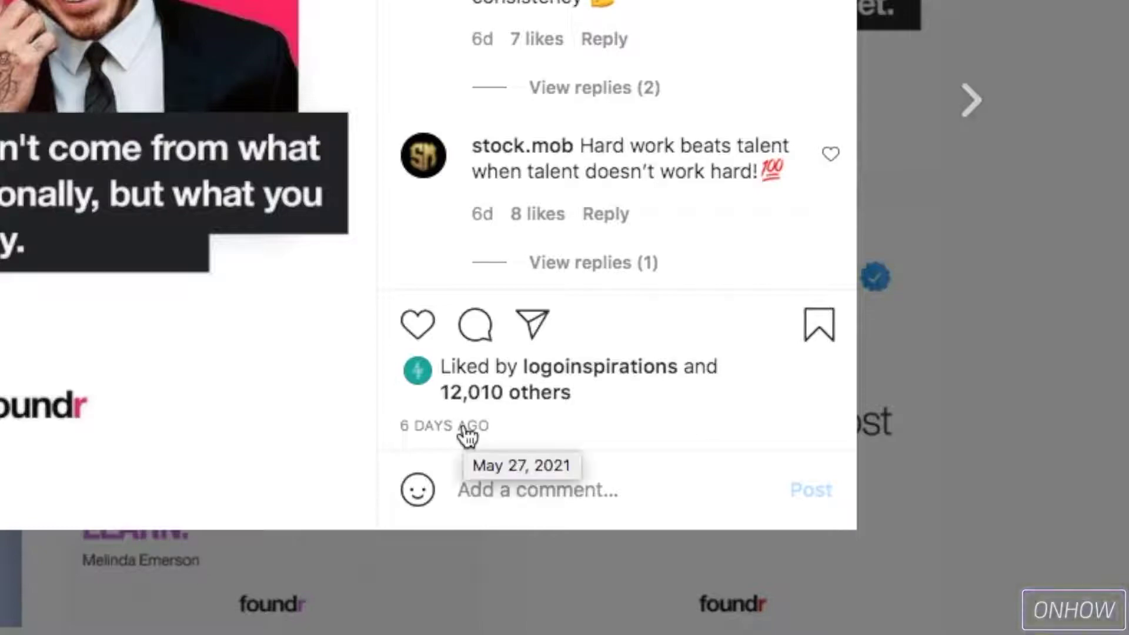
mouse_move(445, 427)
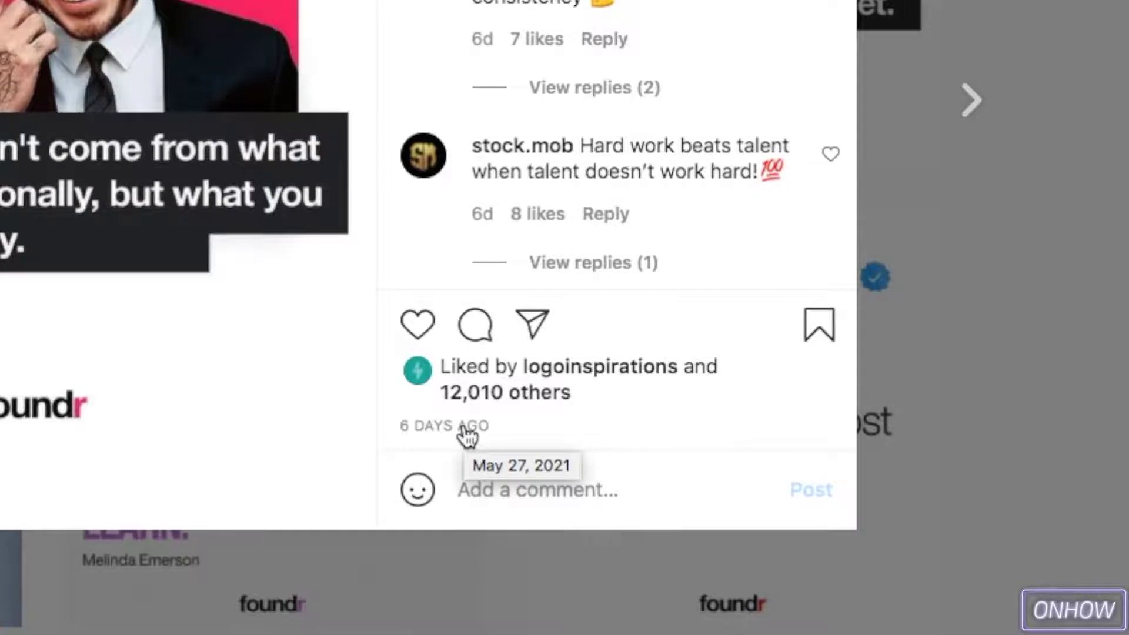
right_click(468, 427)
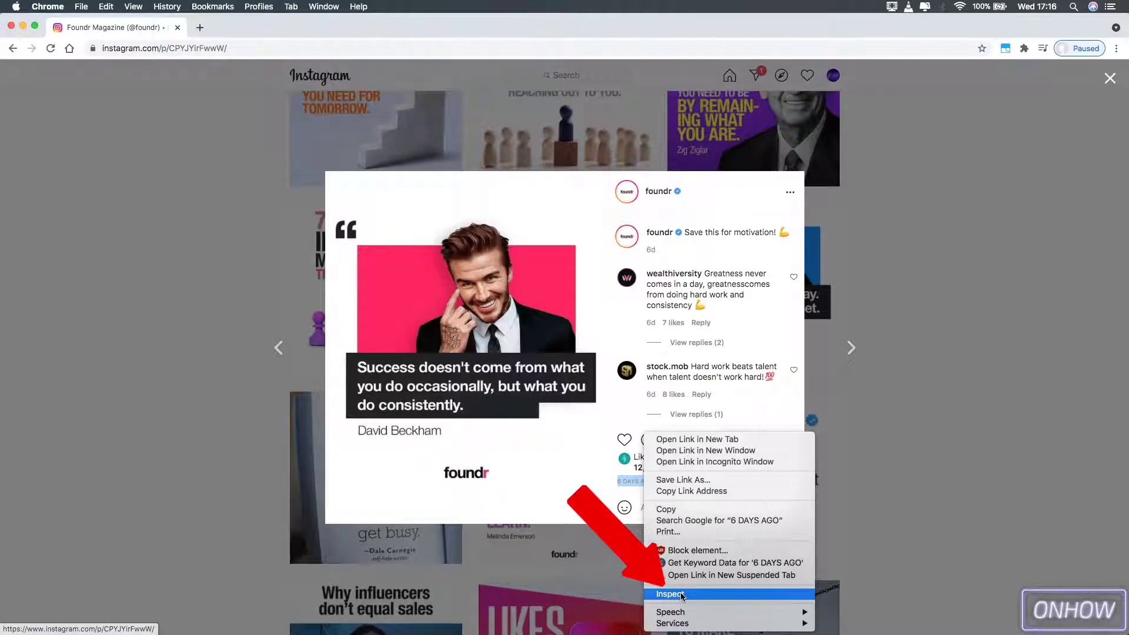
left_click(681, 597)
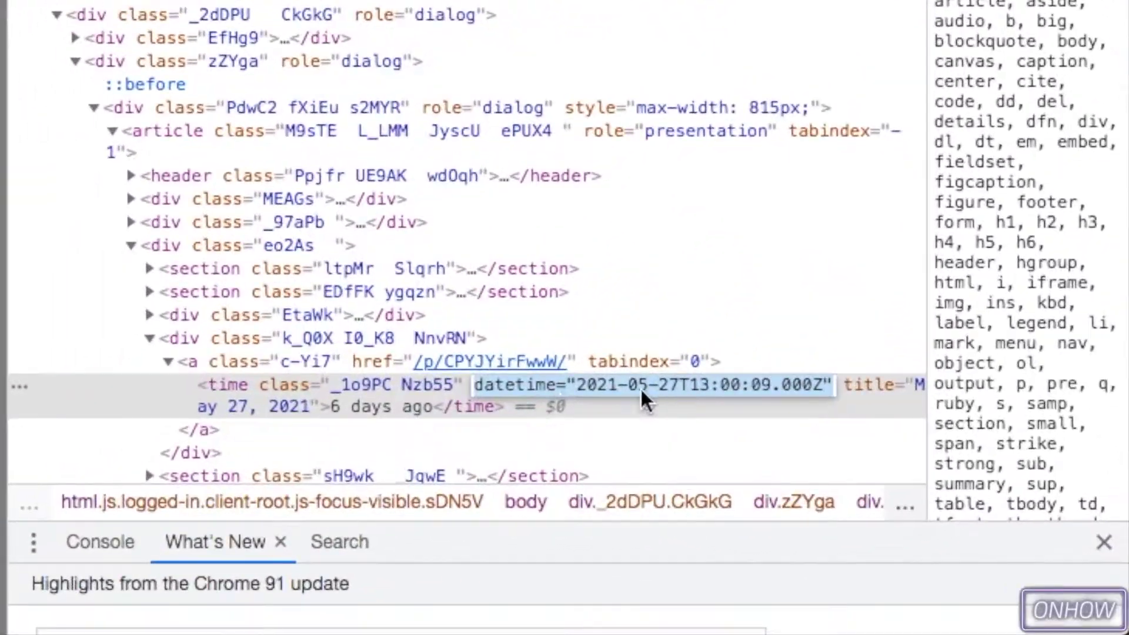
Step: Highlight the date, then the 13:00:09 time, in the datetime attribute value
left_click(582, 387)
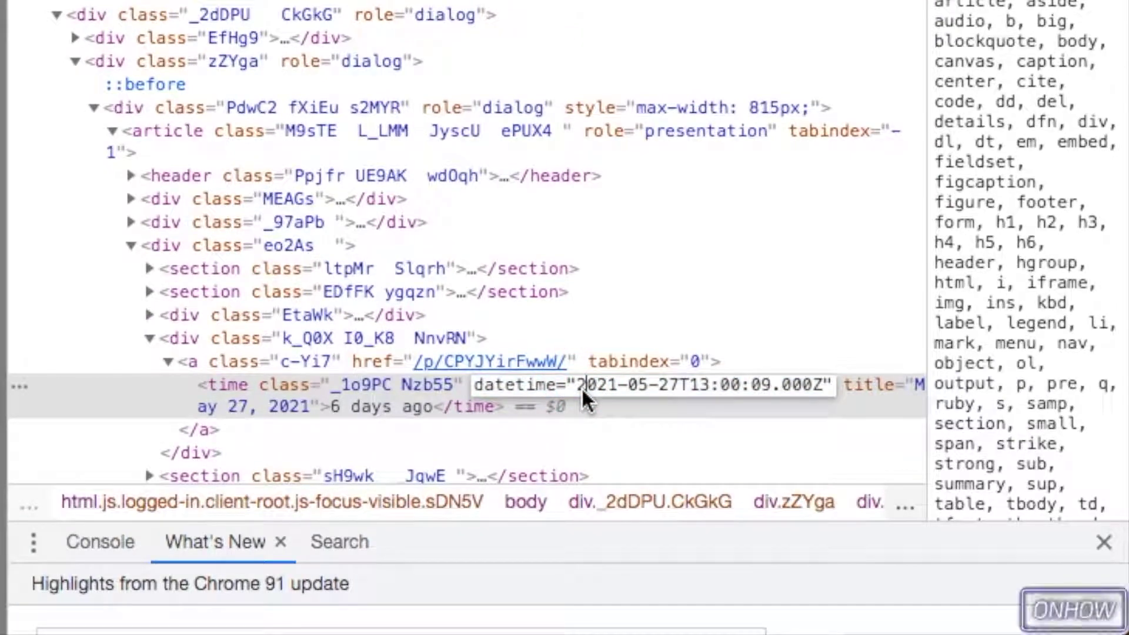
left_click(578, 386)
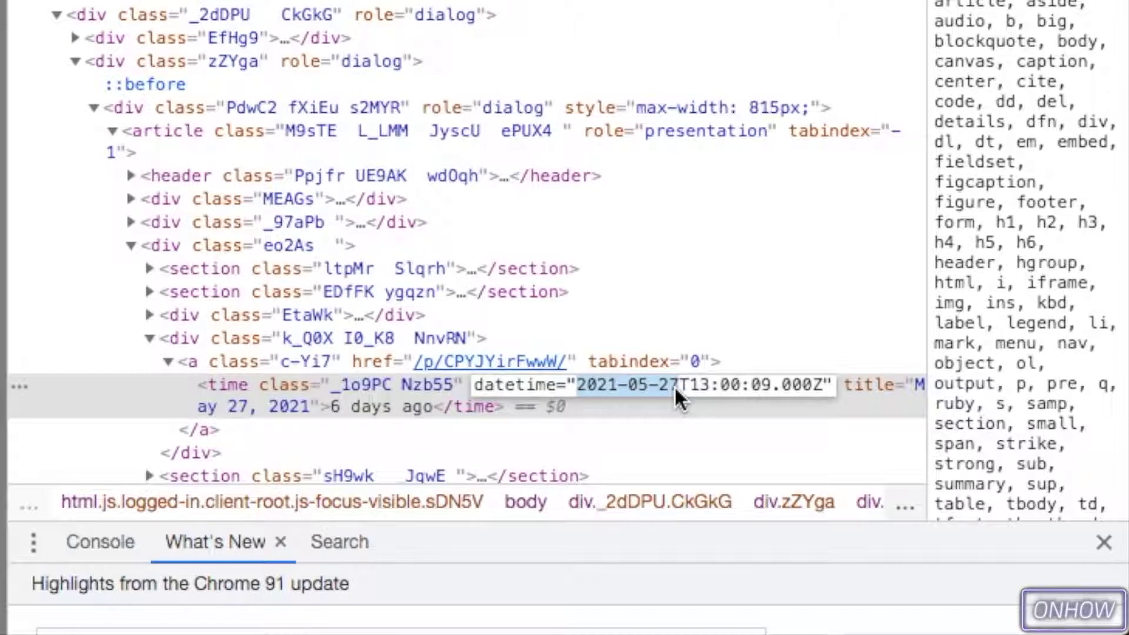
left_click(693, 385)
left_click_drag(693, 384, 757, 394)
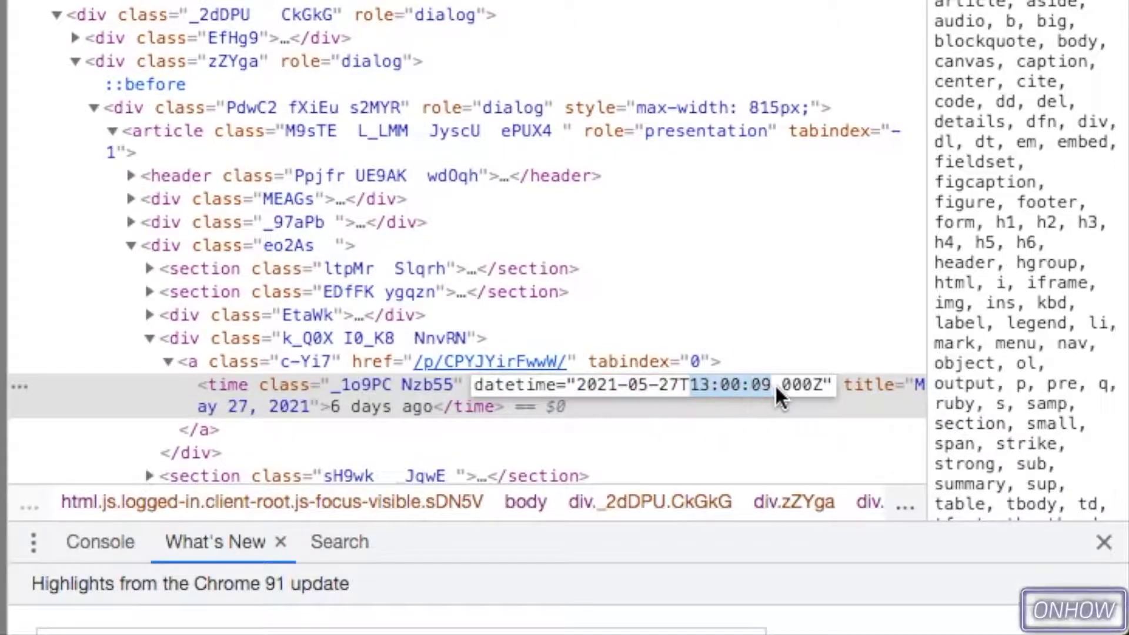